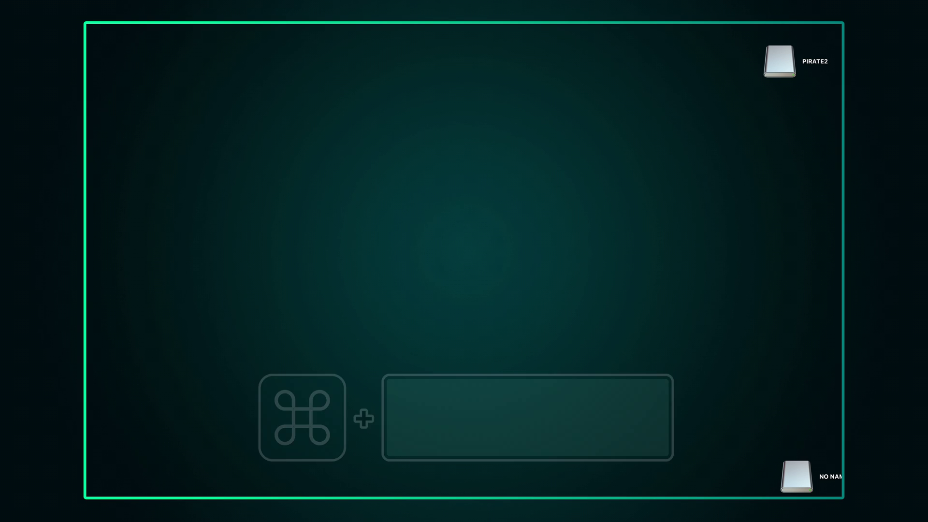
# - Launch Disk Utility and set up the Kingston drive's erase as DNB1 with MS-DOS (FAT) format
pyautogui.press('super+space')
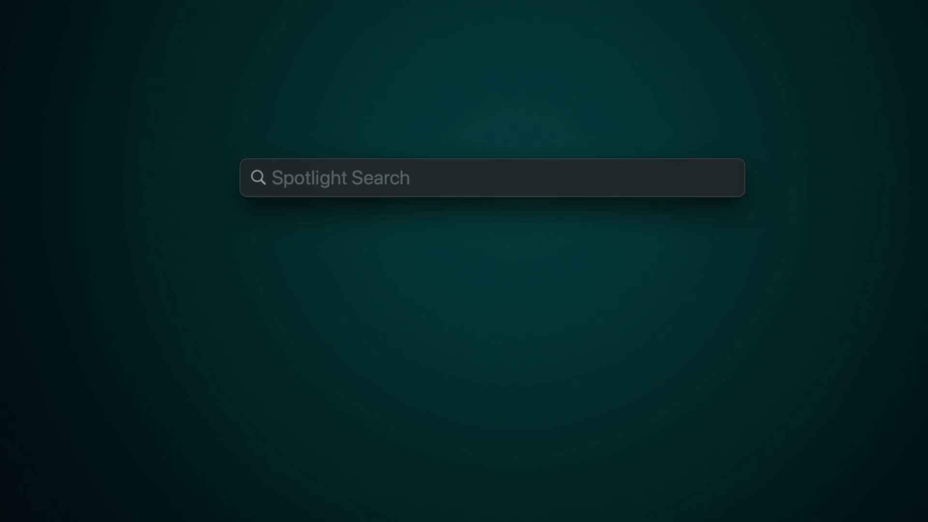
pyautogui.write('di')
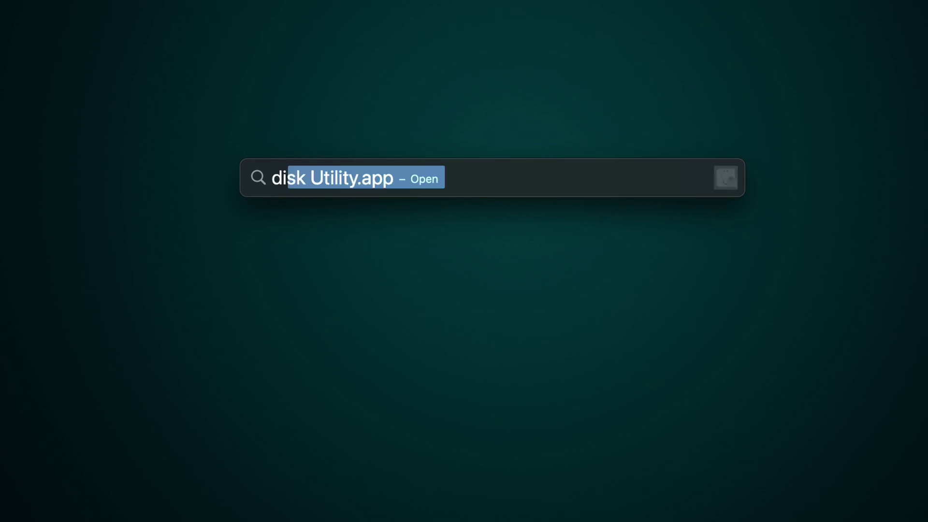
pyautogui.press('Return')
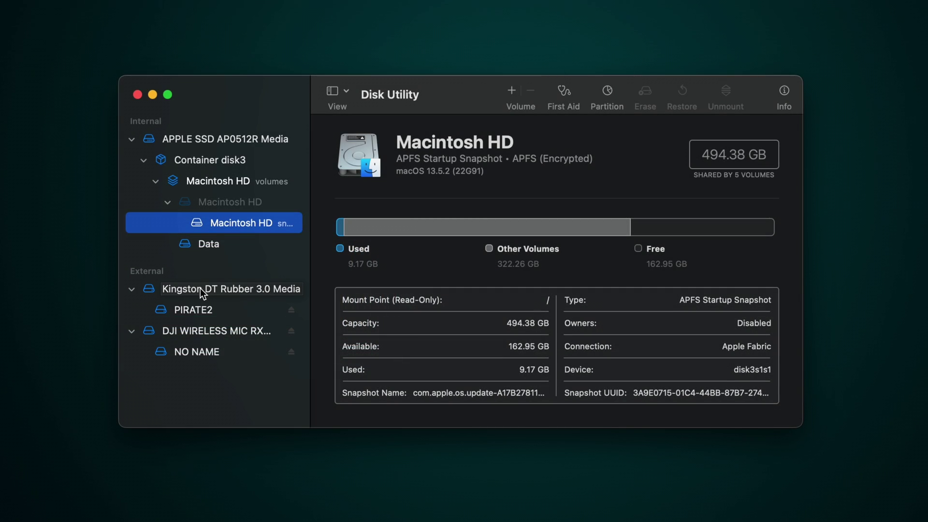
pyautogui.click(201, 288)
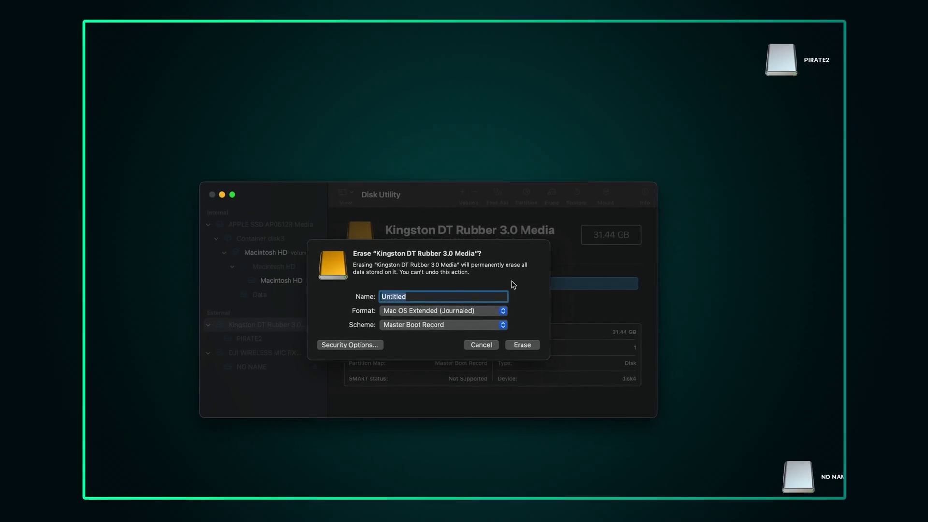
pyautogui.click(503, 310)
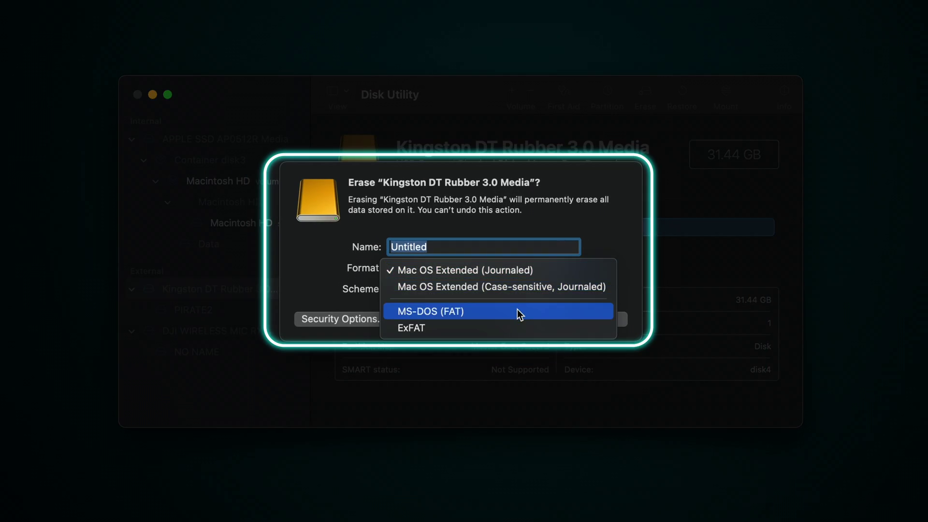
pyautogui.click(517, 311)
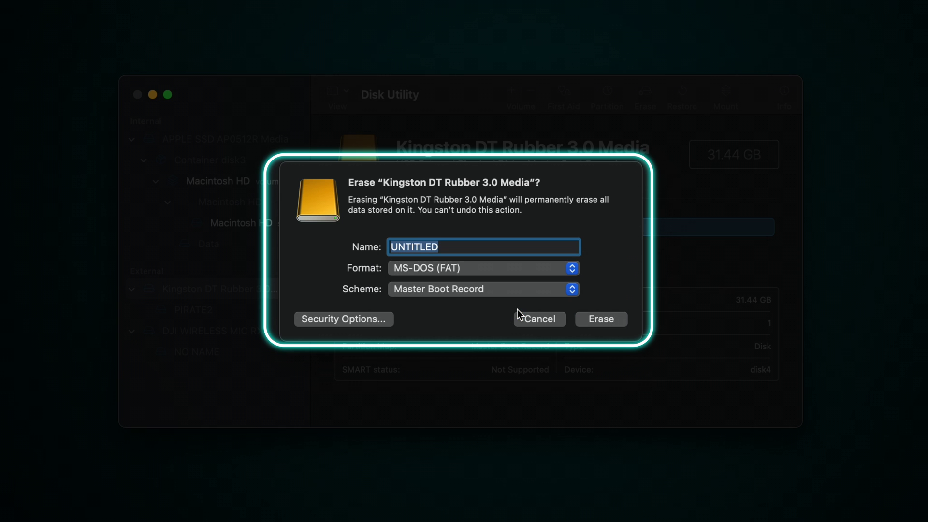
pyautogui.write('DNB1')
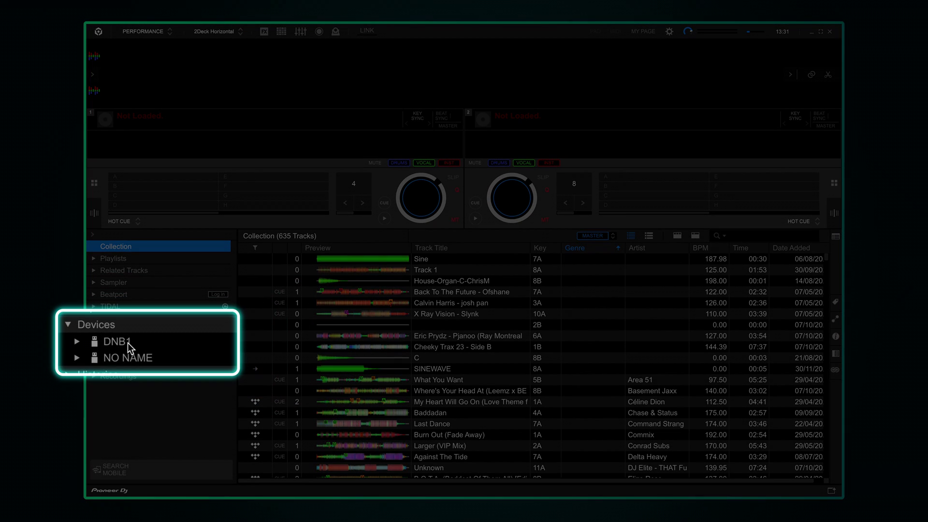
# - Show the DNB1 drive's settings under Devices
pyautogui.click(129, 344)
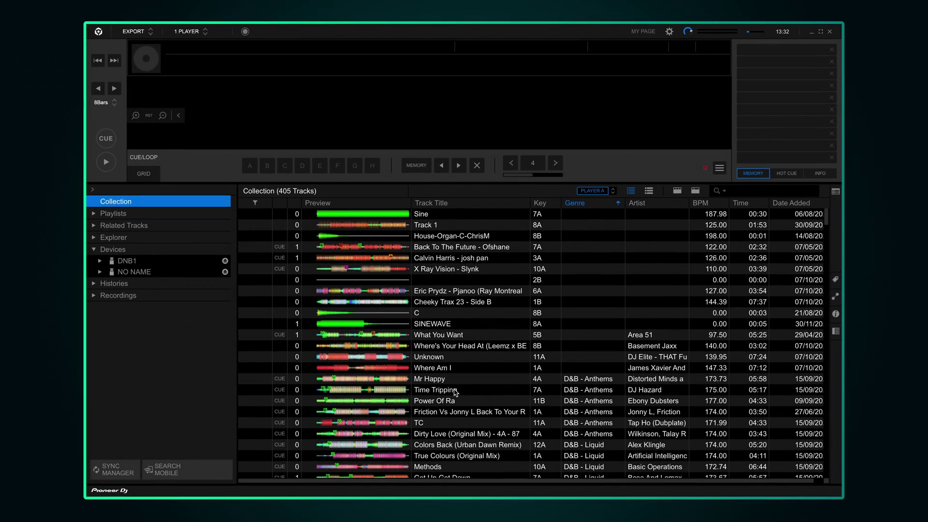
# - Load and play Time Tripping, store a 4-beat auto loop as a memory cue, then open GRID
pyautogui.moveTo(455, 393); pyautogui.dragTo(341, 126)
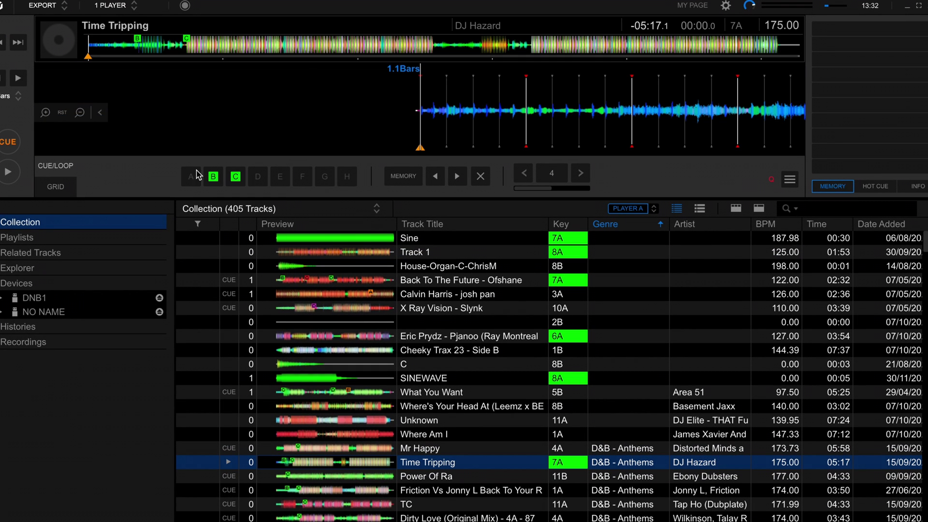
pyautogui.press('space')
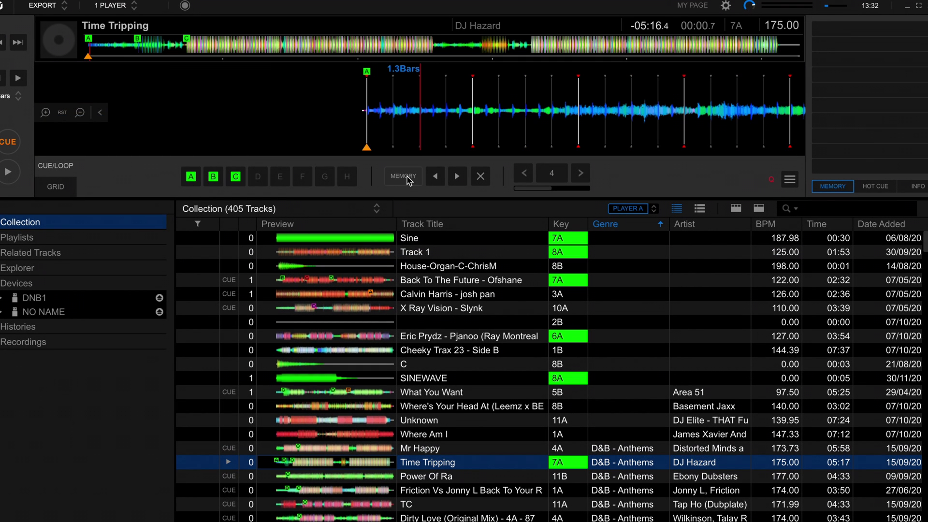
pyautogui.click(552, 173)
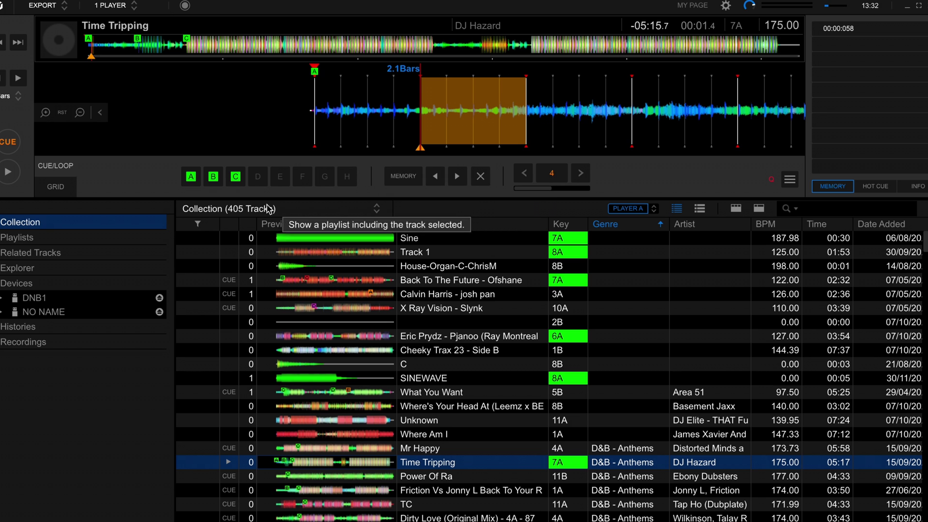
pyautogui.click(255, 176)
pyautogui.click(68, 191)
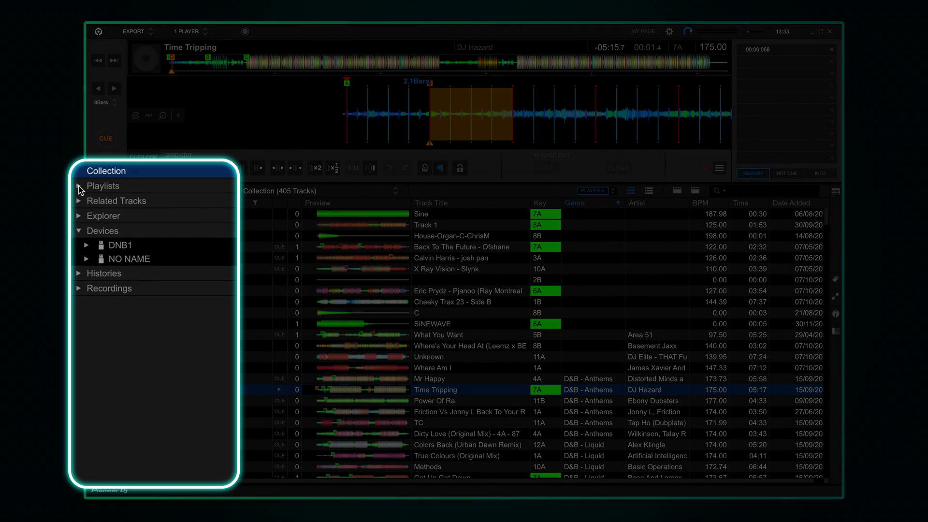
# - Expand Playlists and browse DNB - LIQUID, ANTHEMS and NEURO, ending on DNB - JUNGLE
pyautogui.click(78, 186)
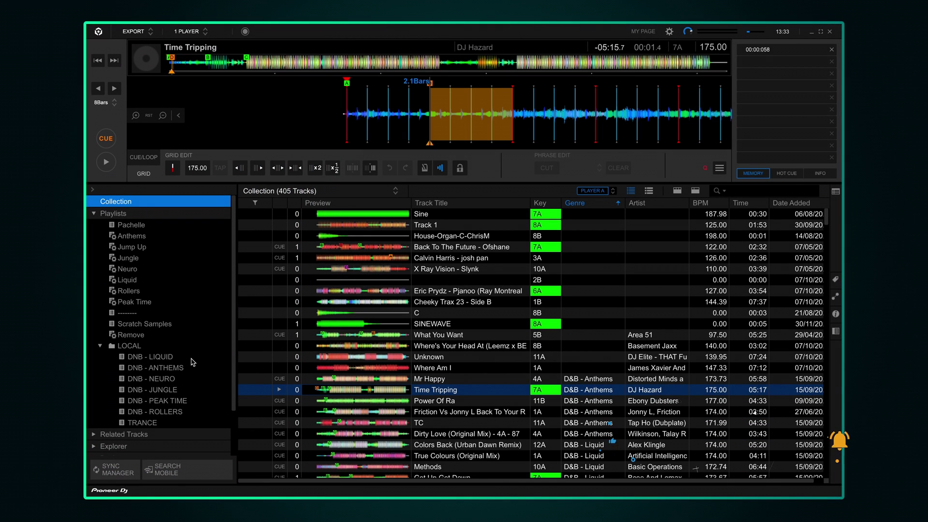
pyautogui.click(183, 359)
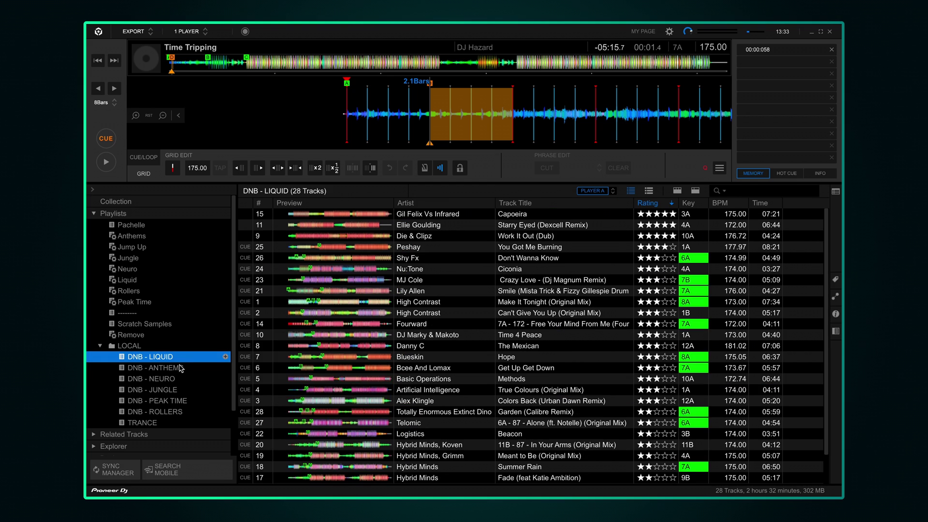
pyautogui.click(182, 369)
pyautogui.click(181, 380)
pyautogui.click(180, 391)
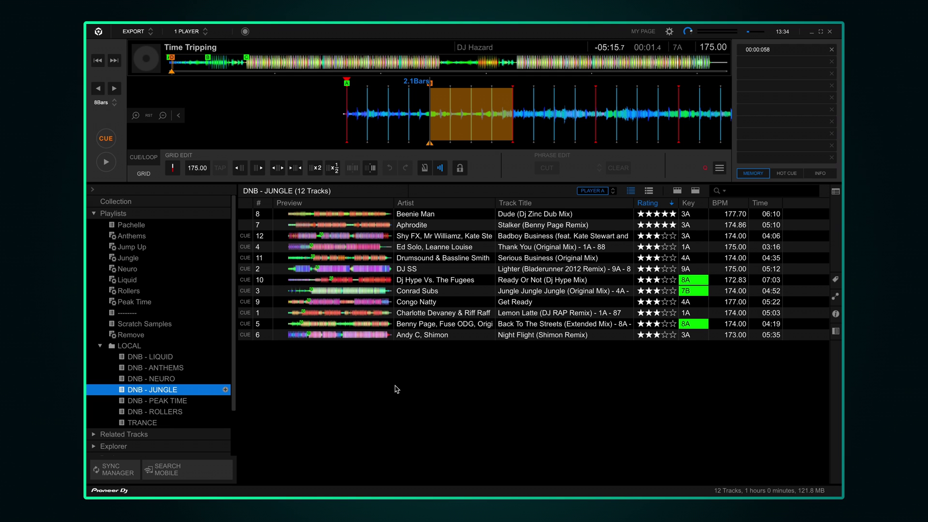
# - Export the DNB - JUNGLE playlist to DNB1, accepting the hot cue notice
pyautogui.rightClick(148, 379)
pyautogui.moveTo(227, 266)
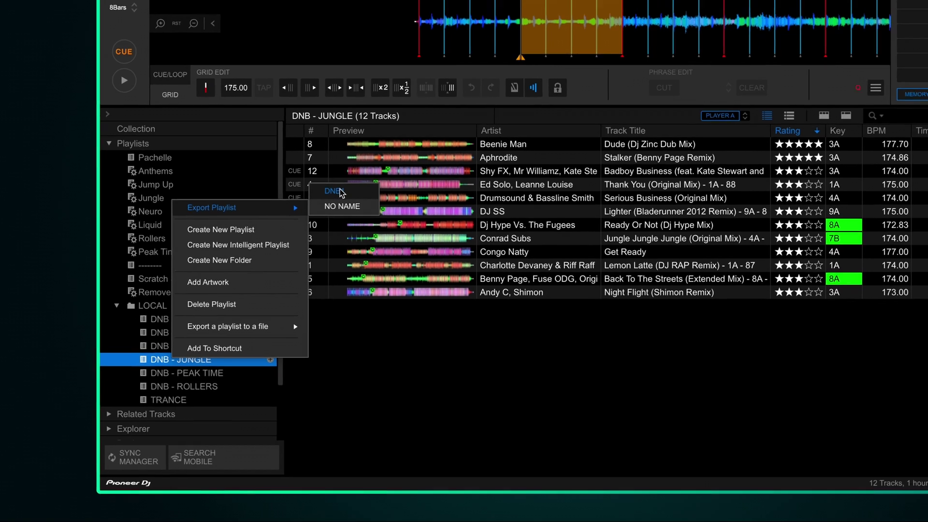
pyautogui.click(341, 185)
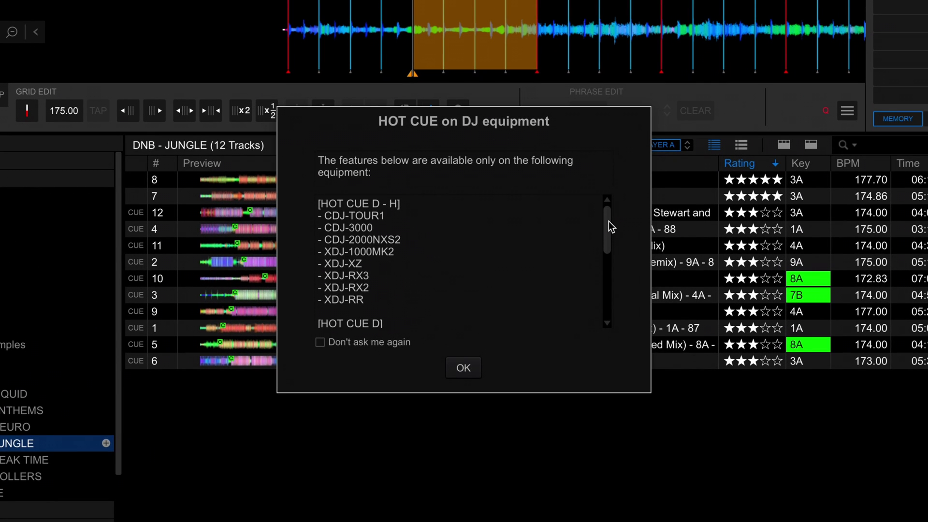
pyautogui.moveTo(610, 223); pyautogui.dragTo(606, 287)
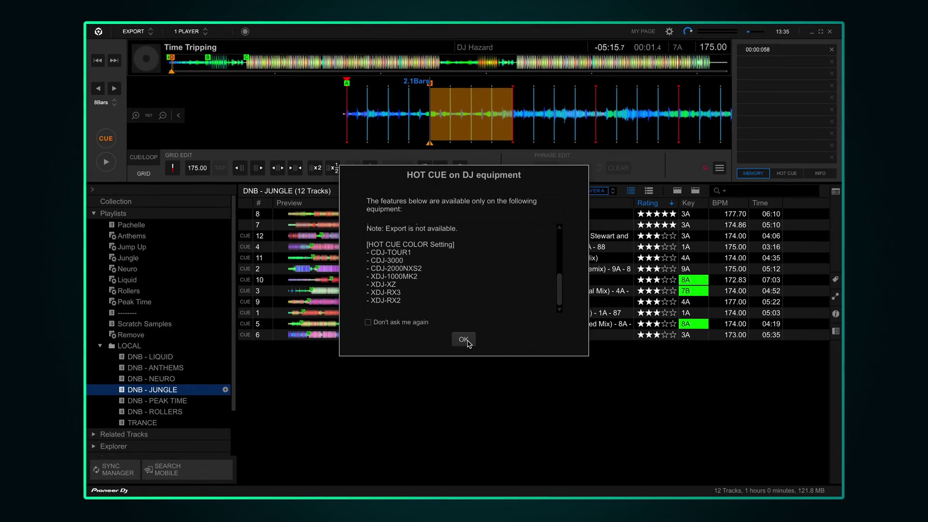
pyautogui.click(465, 340)
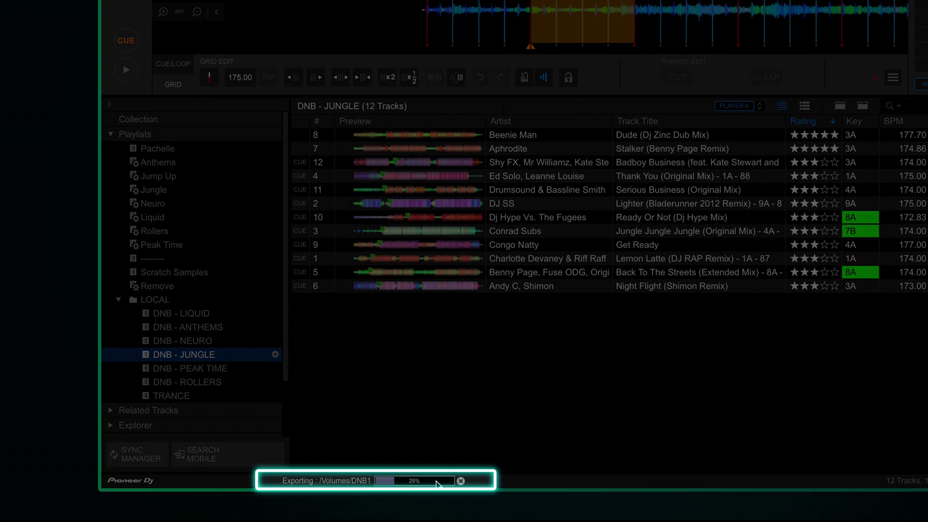
# - Expand DNB1 under Devices and view its exported DNB - JUNGLE playlist
pyautogui.scroll(-3, 224, 297)
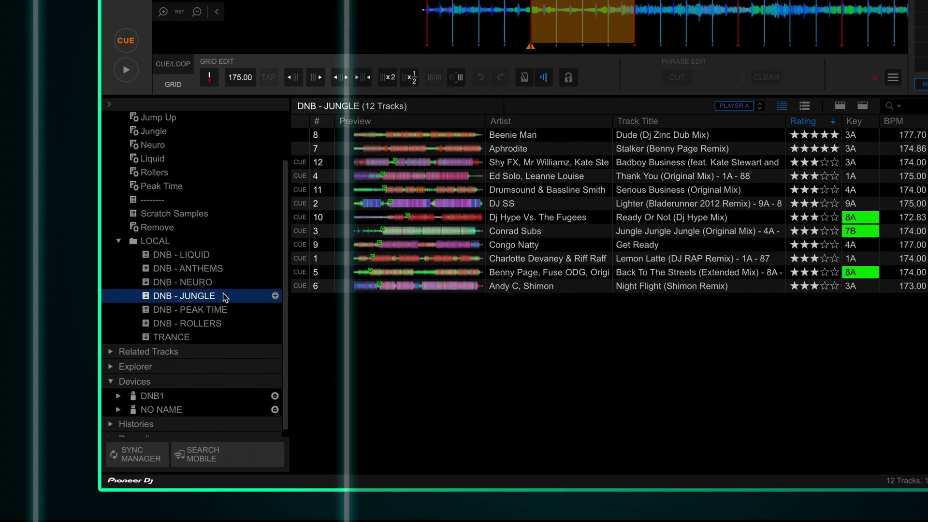
pyautogui.scroll(-1, 151, 399)
pyautogui.click(119, 386)
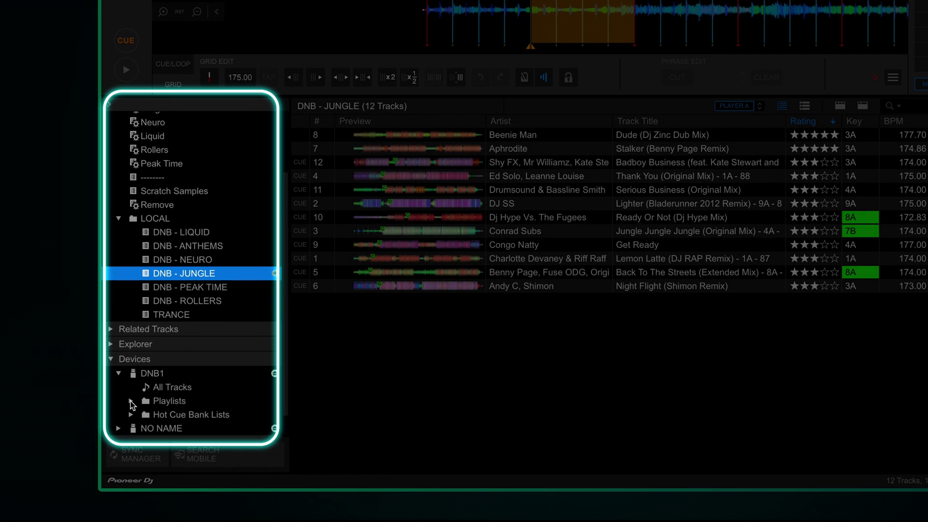
pyautogui.click(208, 409)
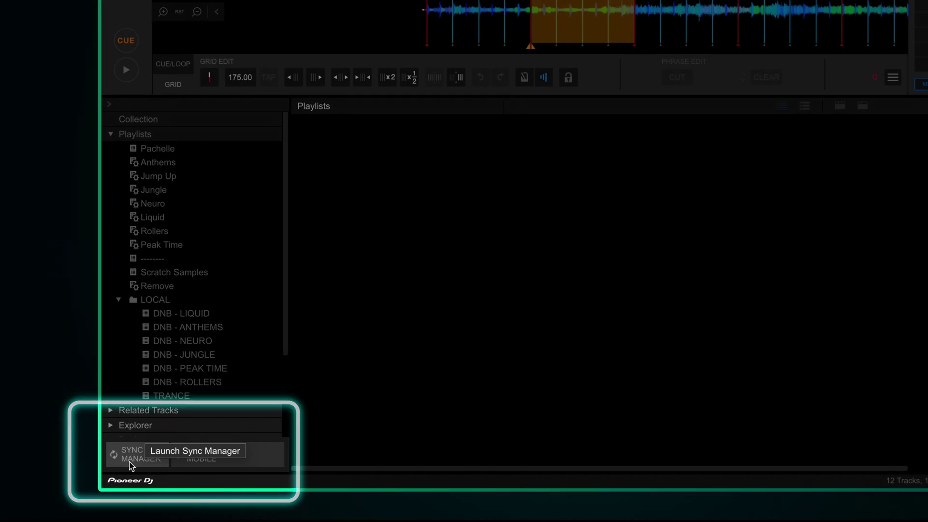
# - In Sync Manager, keep DNB1 as the target library and turn on playlist sync
pyautogui.click(130, 463)
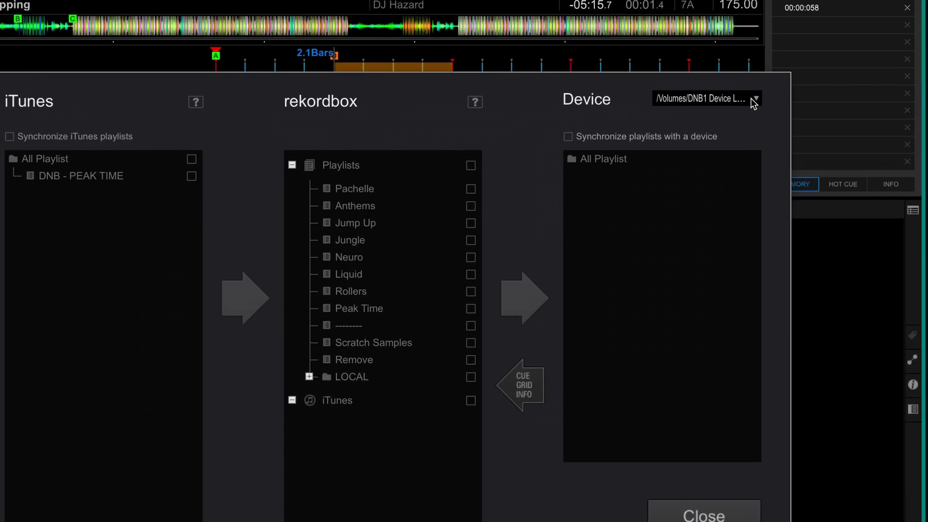
pyautogui.click(725, 114)
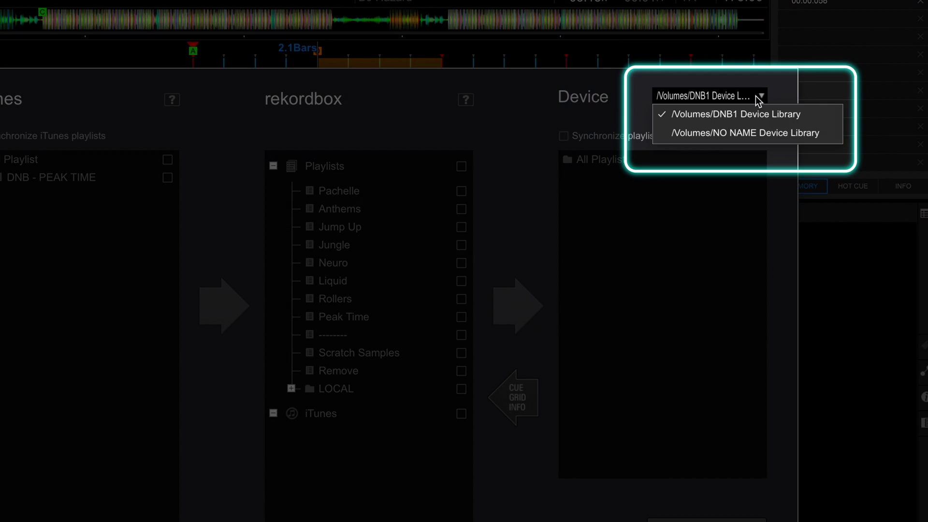
pyautogui.click(756, 95)
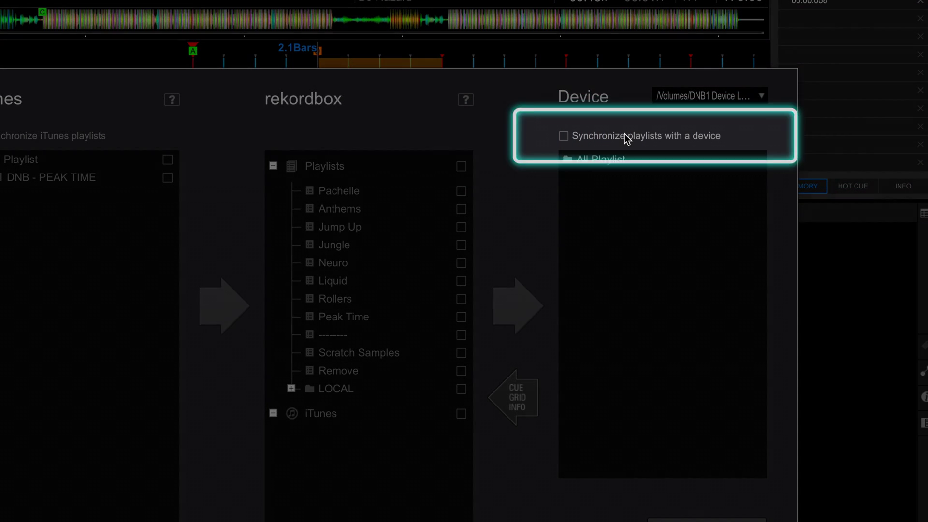
pyautogui.click(627, 139)
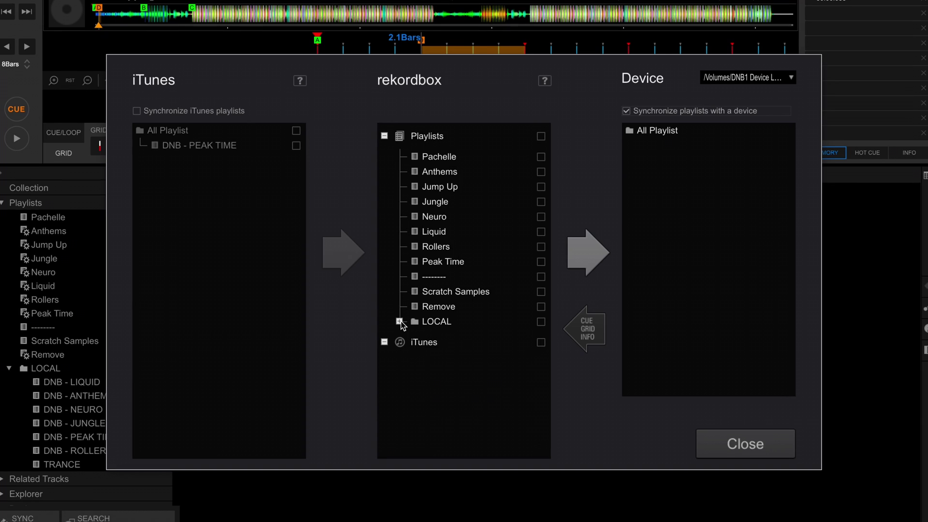
# - Tick DNB - JUNGLE under LOCAL and sync DNB - NEURO and DNB - JUNGLE to DNB1
pyautogui.click(400, 321)
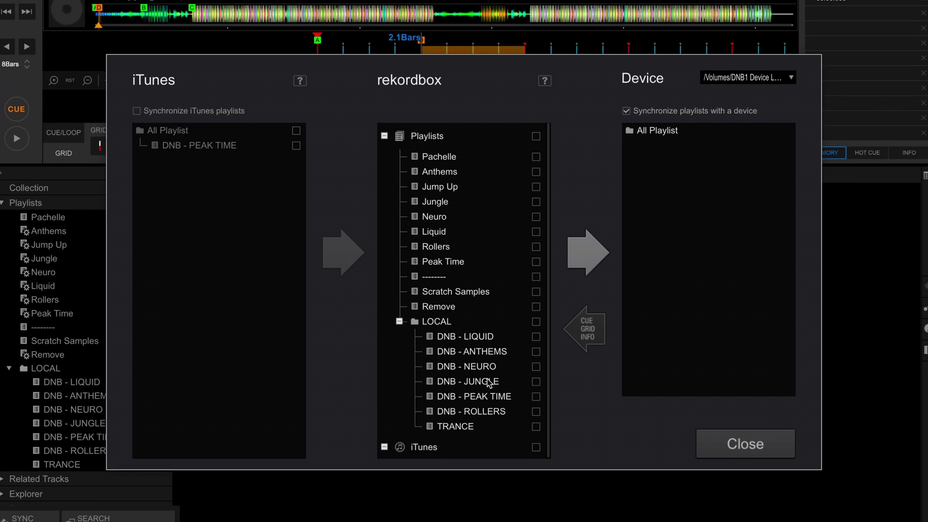
pyautogui.click(536, 382)
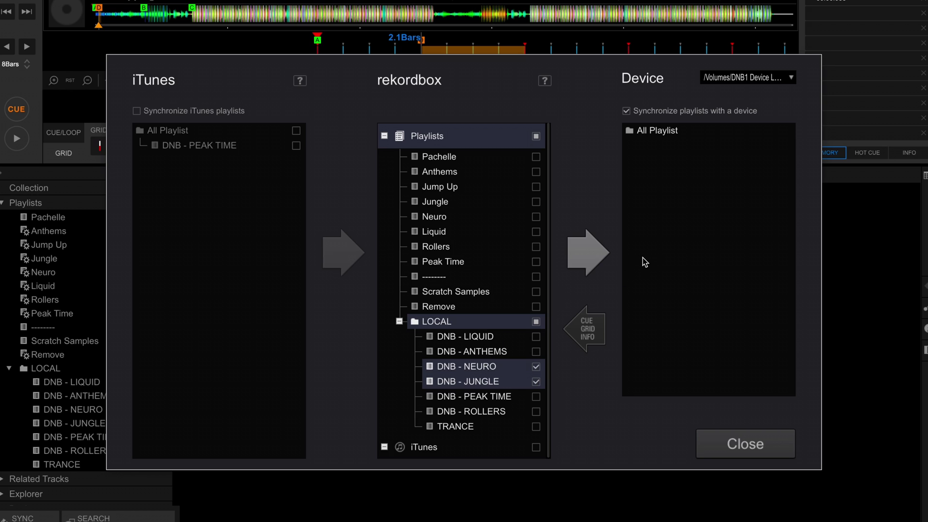
pyautogui.click(595, 252)
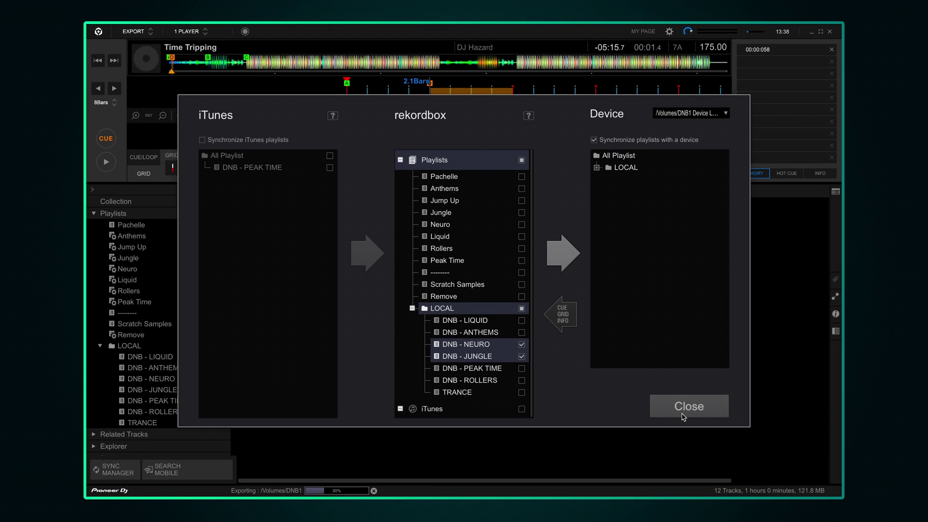
# - Close Sync Manager and browse DNB1's DNB - NEURO, then DNB - JUNGLE playlists
pyautogui.click(684, 416)
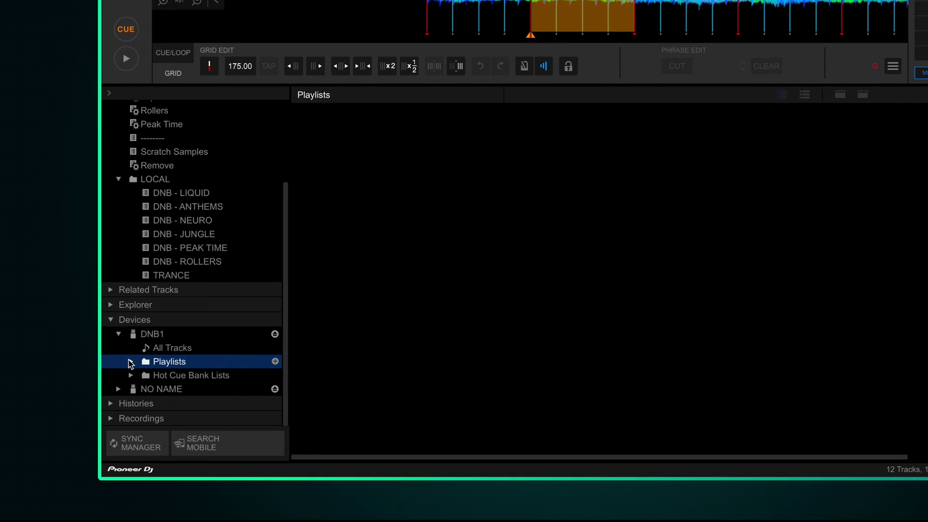
pyautogui.click(131, 363)
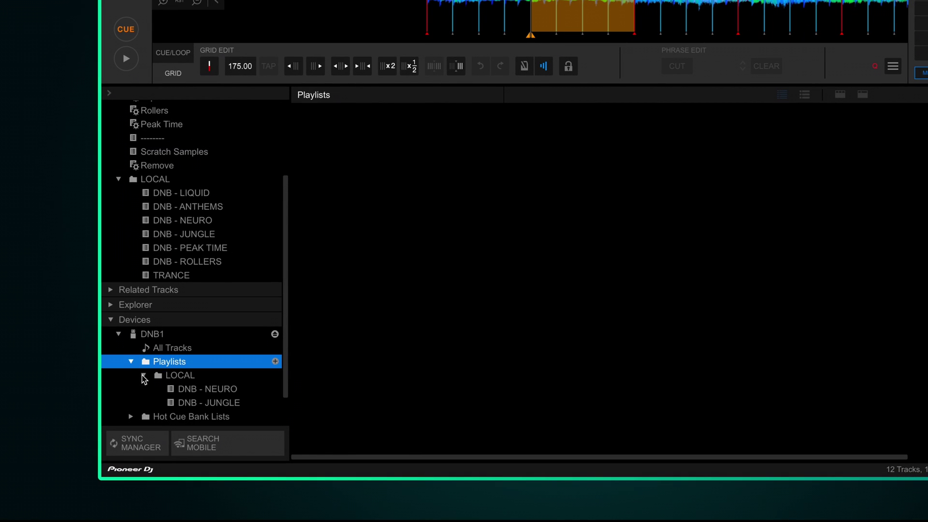
pyautogui.click(224, 379)
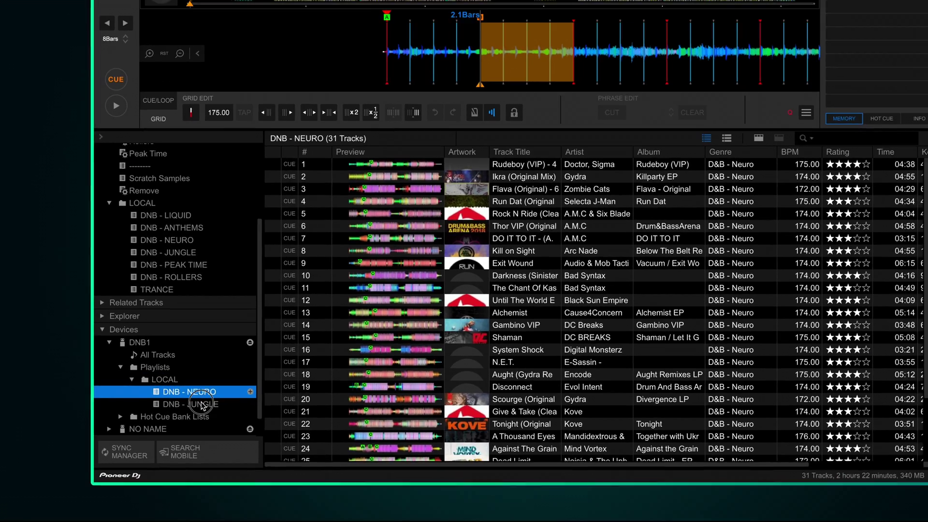
pyautogui.click(202, 405)
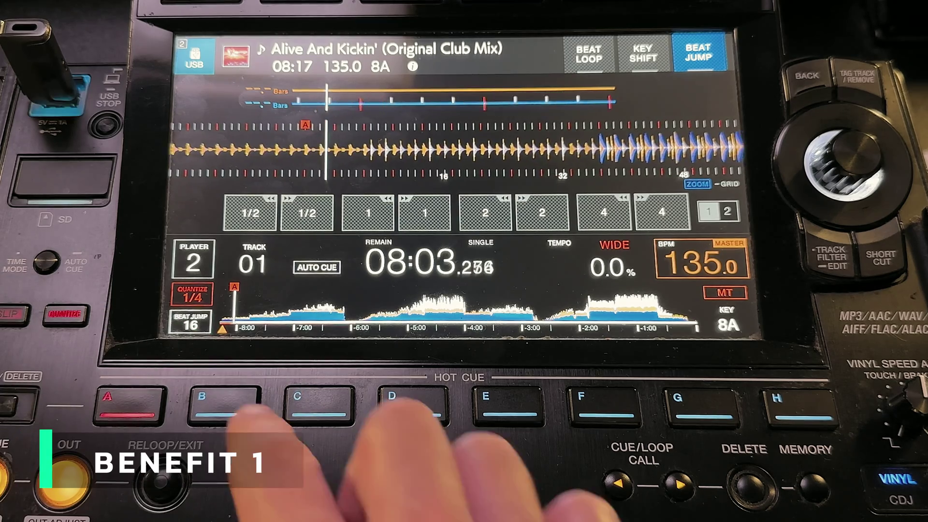
pyautogui.click(224, 407)
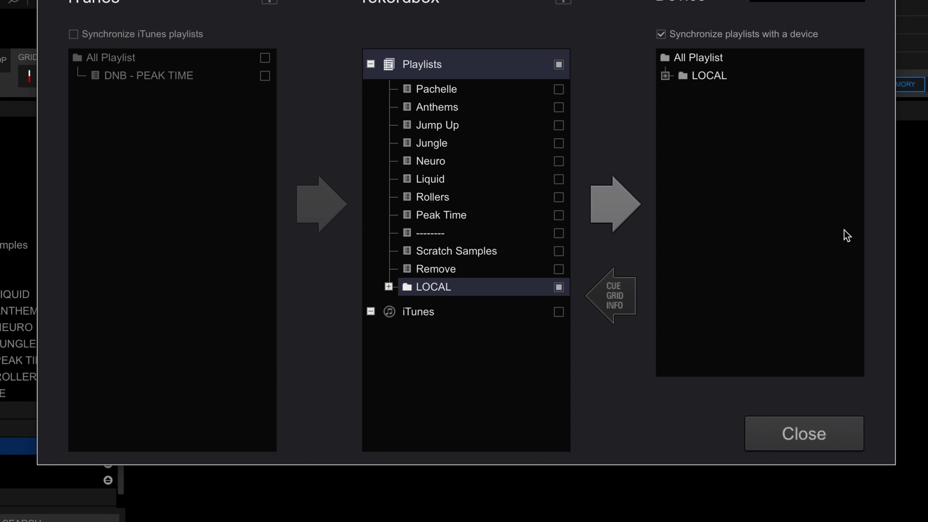
# - Import the drive's cue, grid and track info with the left CUE GRID INFO arrow
pyautogui.click(611, 295)
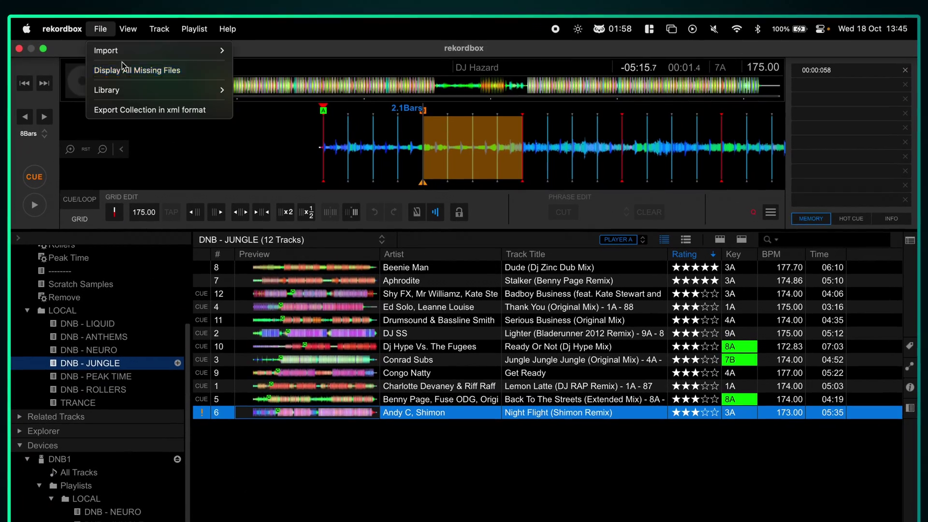
# - Review the library's missing files in the Missing File Manager, then close it
pyautogui.click(125, 71)
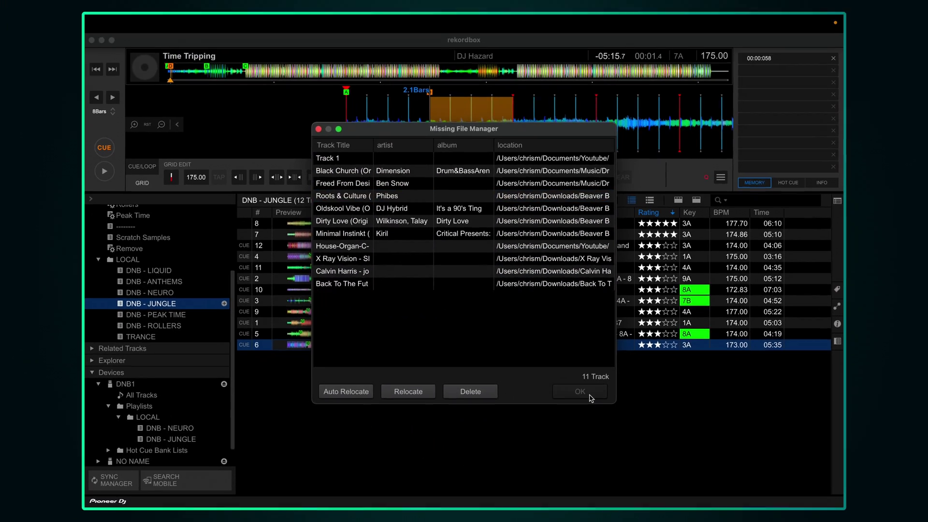
pyautogui.click(608, 423)
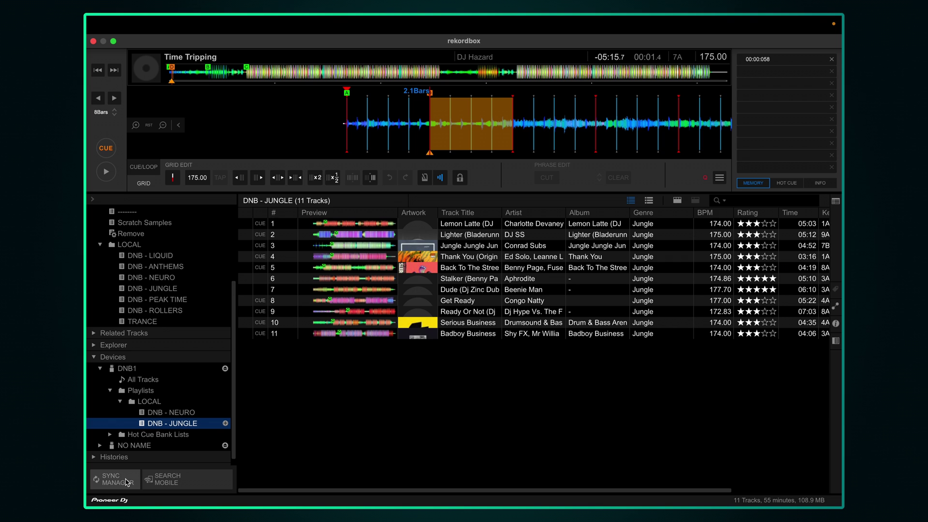
# - Re-sync DNB - JUNGLE to DNB1 by unticking and re-ticking it, then select Night Flight
pyautogui.click(127, 482)
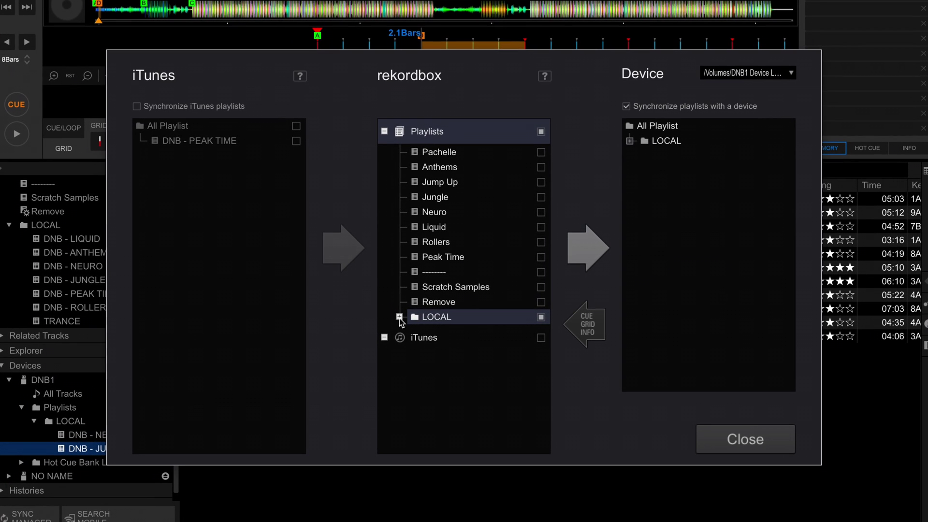
pyautogui.click(399, 317)
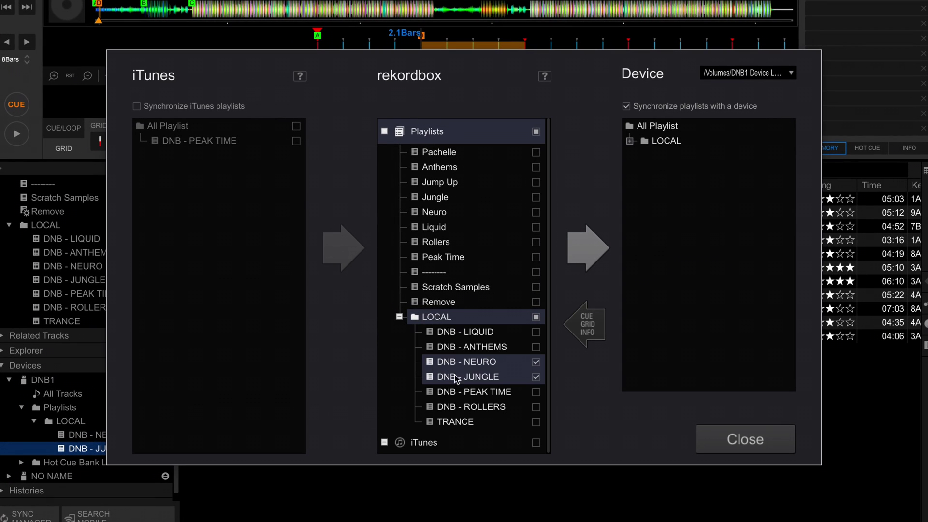
pyautogui.click(588, 248)
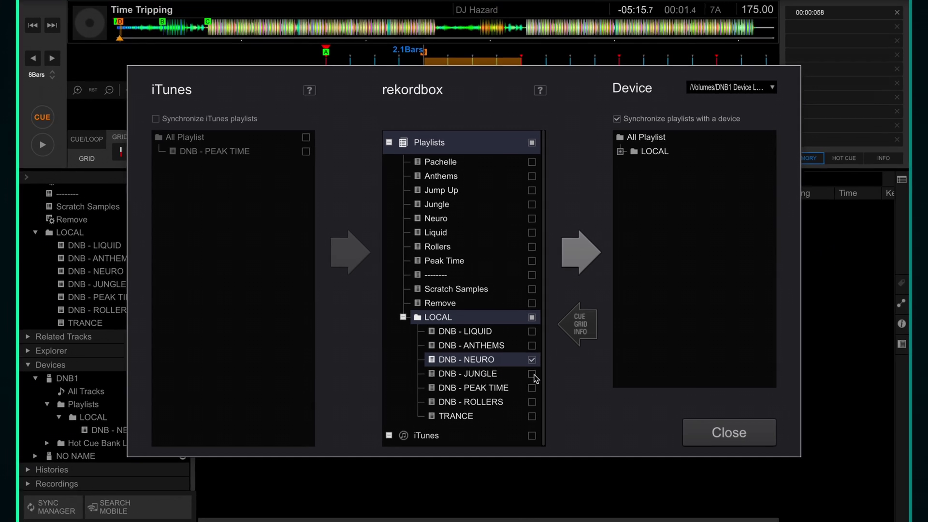
pyautogui.click(532, 374)
pyautogui.click(579, 265)
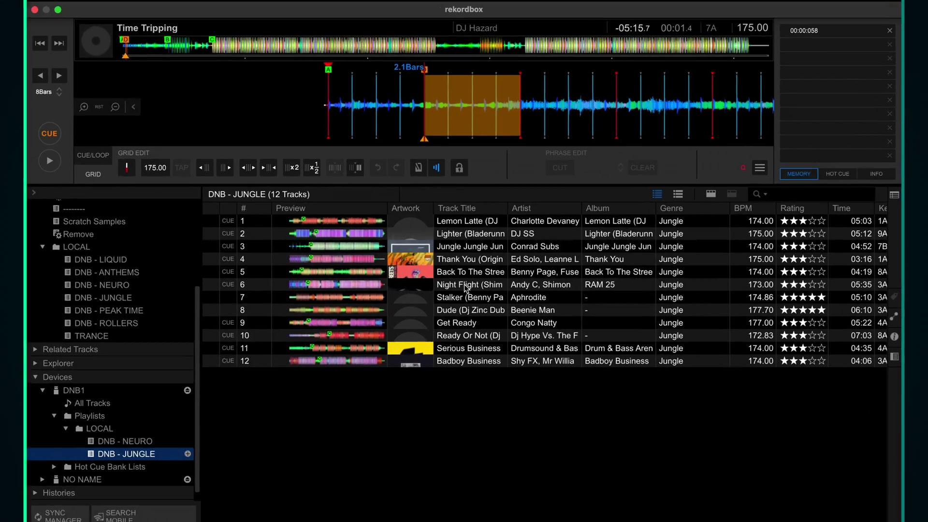
pyautogui.click(465, 289)
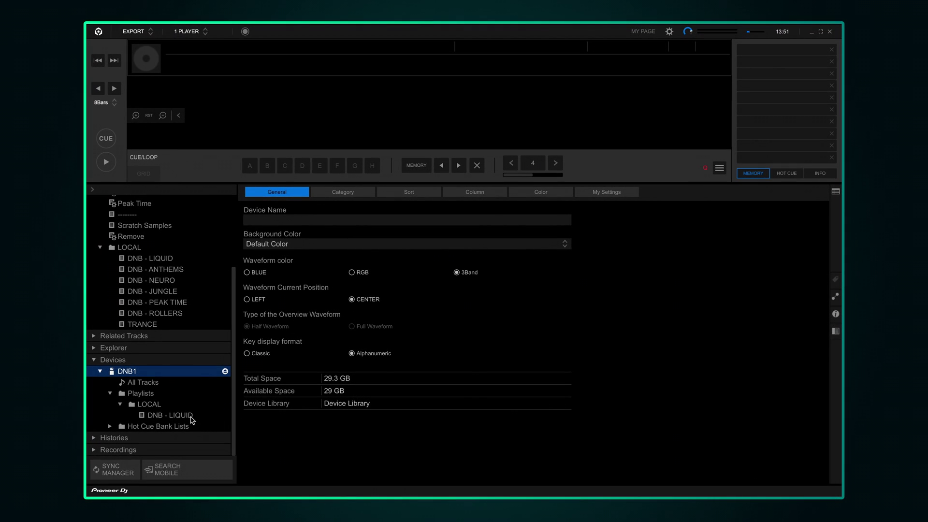
# - Select the DNB - LIQUID playlist stored on the DNB1 drive
pyautogui.click(190, 417)
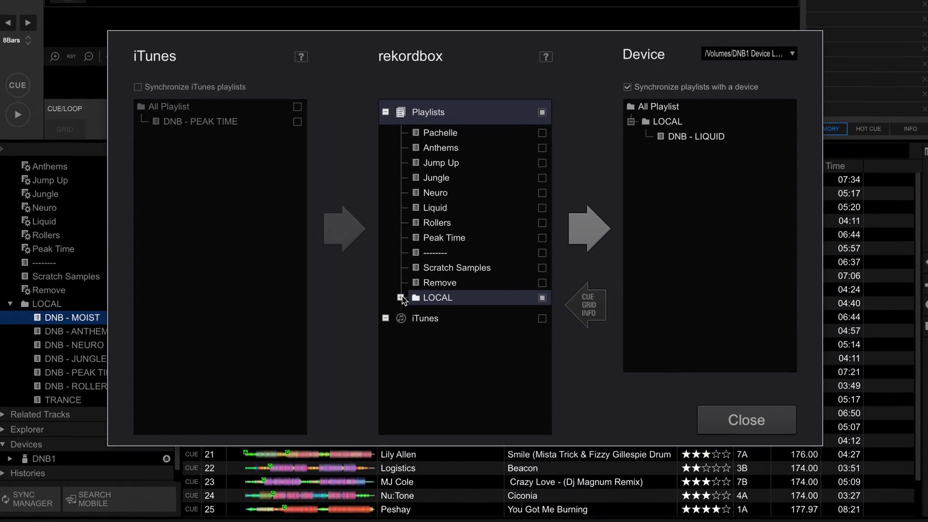
# - Under LOCAL, tick DNB - MOIST and sync it to the DNB1 drive
pyautogui.click(400, 298)
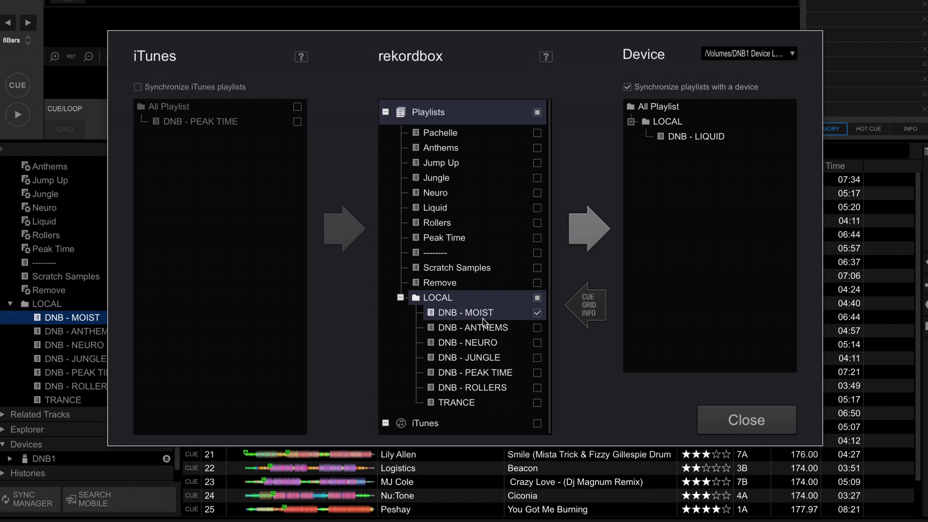
pyautogui.click(587, 239)
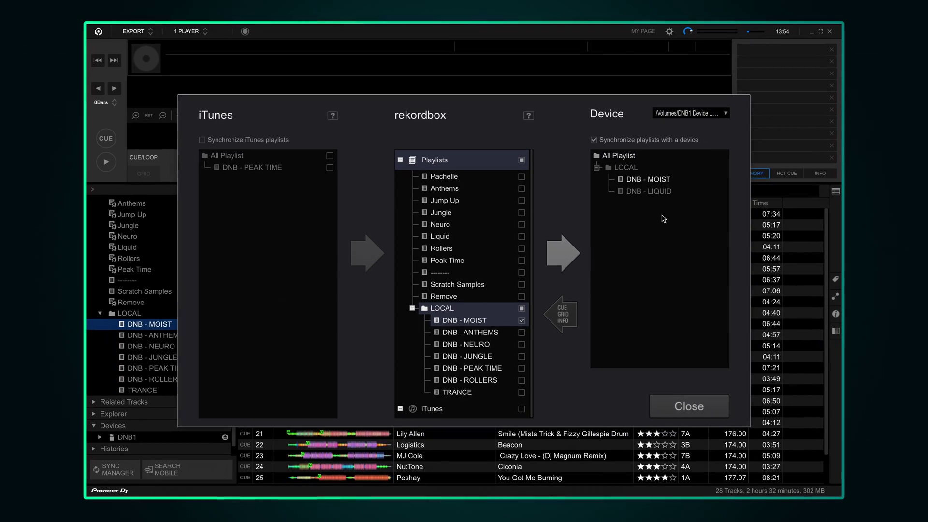
# - Delete the old DNB - LIQUID playlist from DNB1, leaving DNB - MOIST with 28 tracks
pyautogui.click(705, 408)
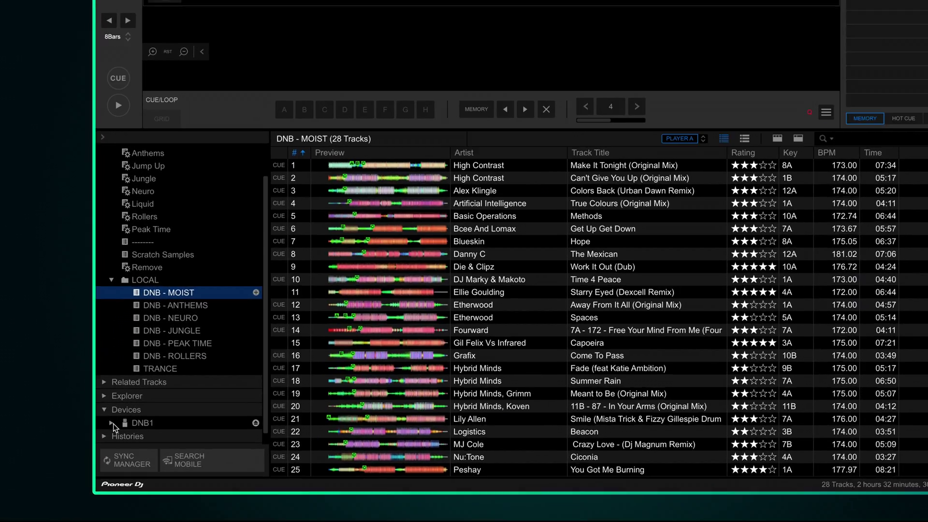
pyautogui.click(100, 437)
pyautogui.scroll(-2, 111, 428)
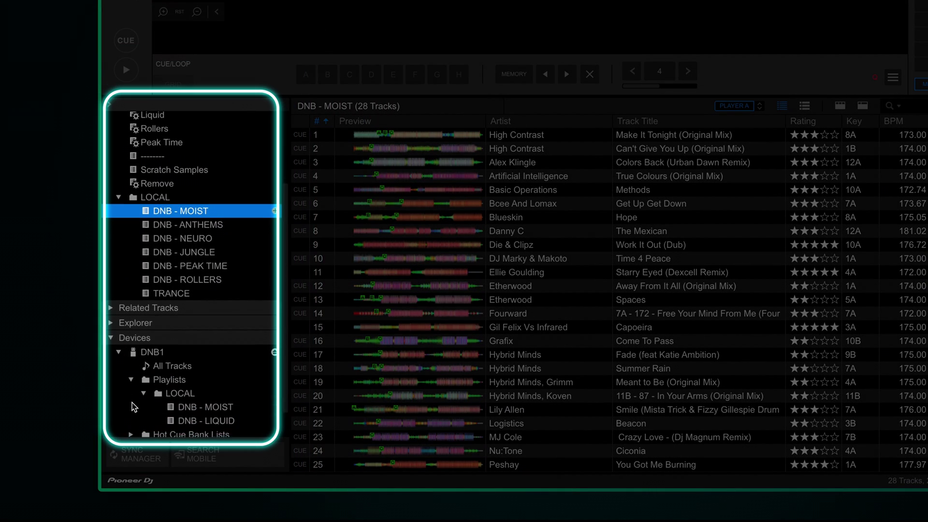
pyautogui.scroll(-1, 132, 402)
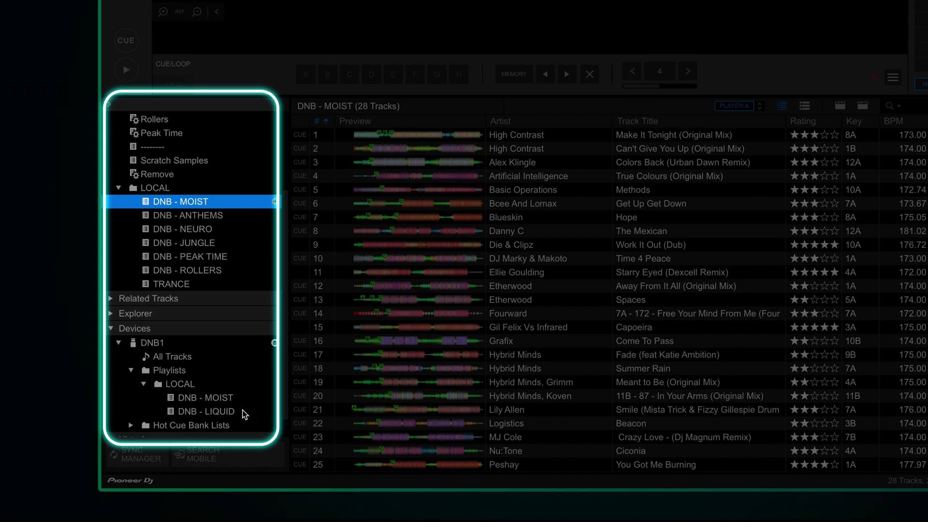
pyautogui.rightClick(244, 412)
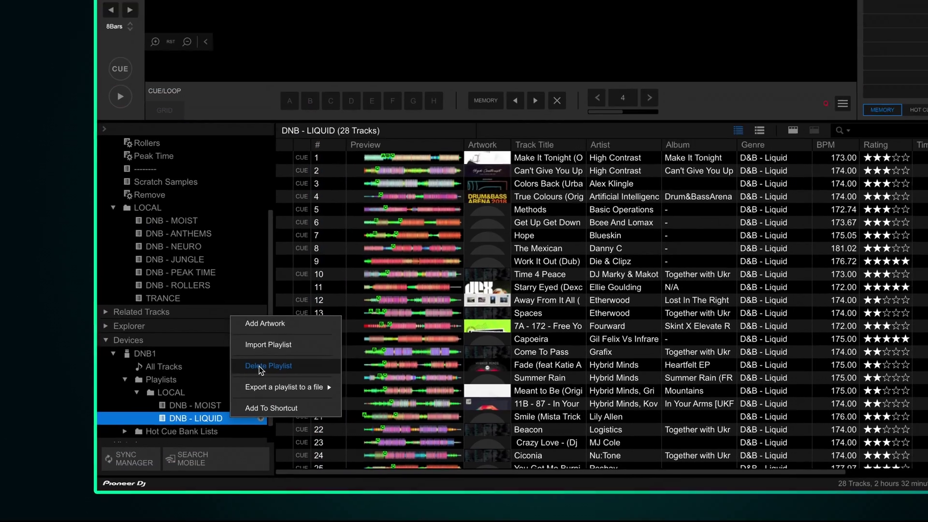
pyautogui.click(259, 367)
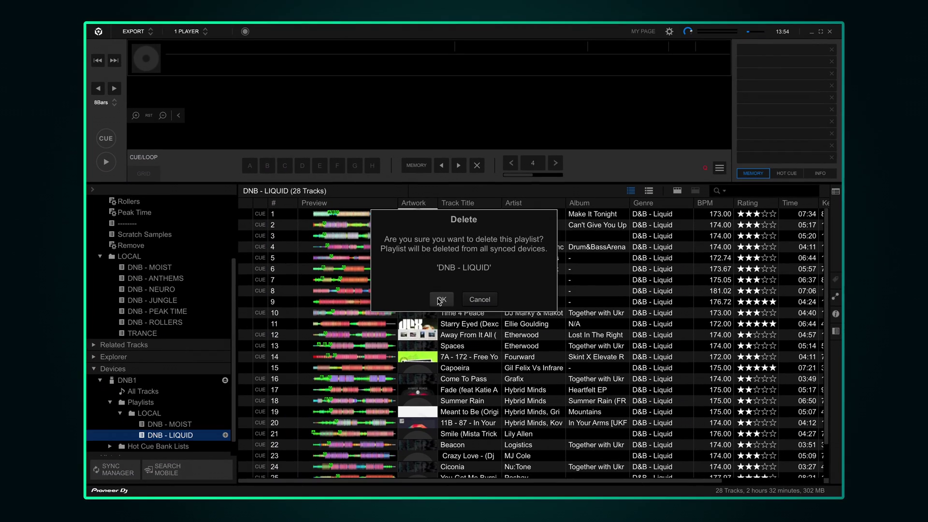
pyautogui.click(514, 255)
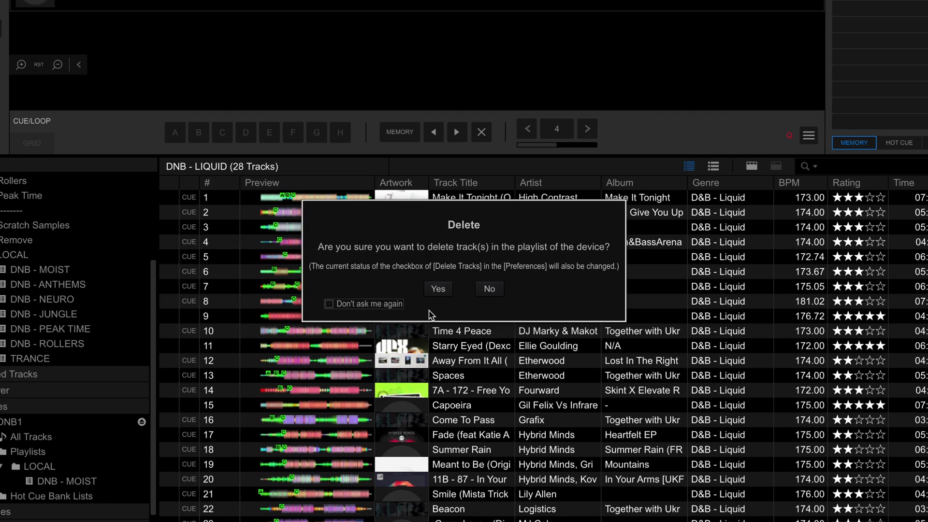
pyautogui.click(490, 289)
pyautogui.click(68, 481)
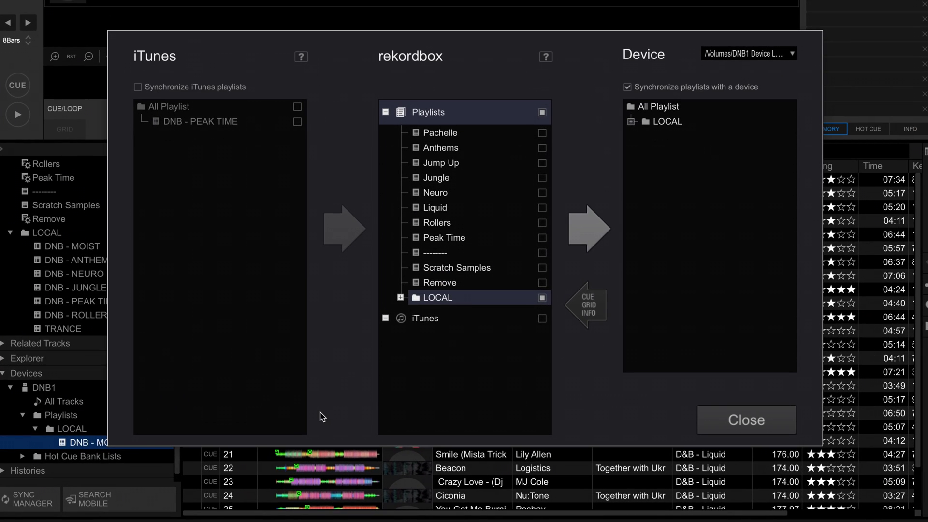
# - Tick DNB - MOIST under LOCAL again and push it to DNB1
pyautogui.click(400, 297)
pyautogui.click(542, 312)
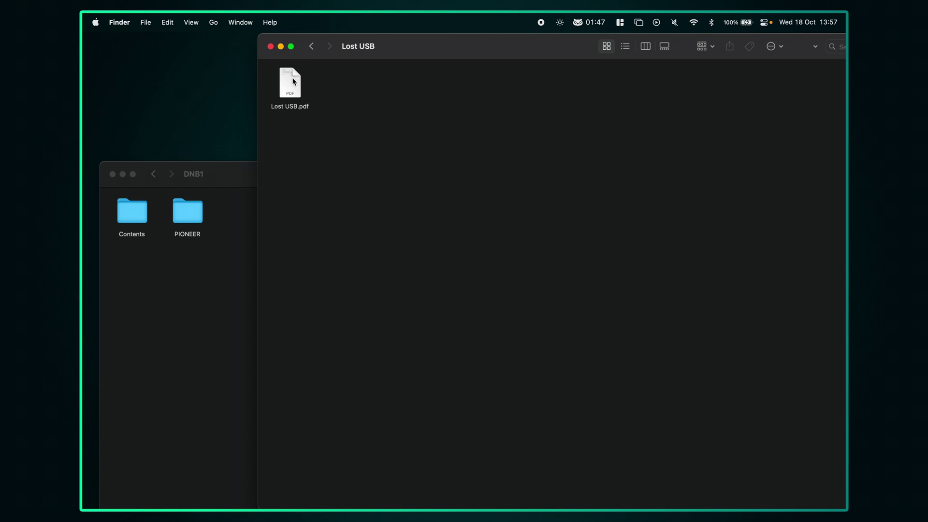
# - Copy Lost USB.pdf from the Lost USB folder onto the DNB1 drive
pyautogui.moveTo(292, 81); pyautogui.dragTo(187, 295)
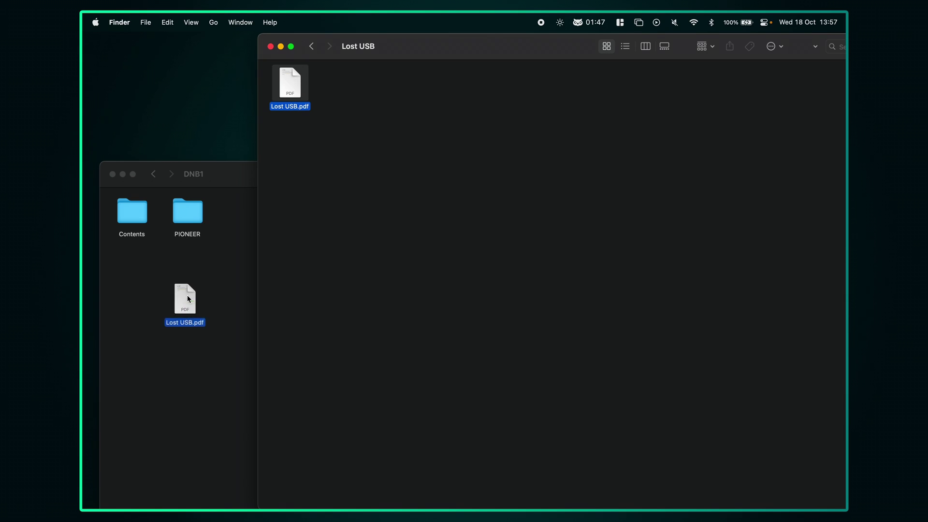